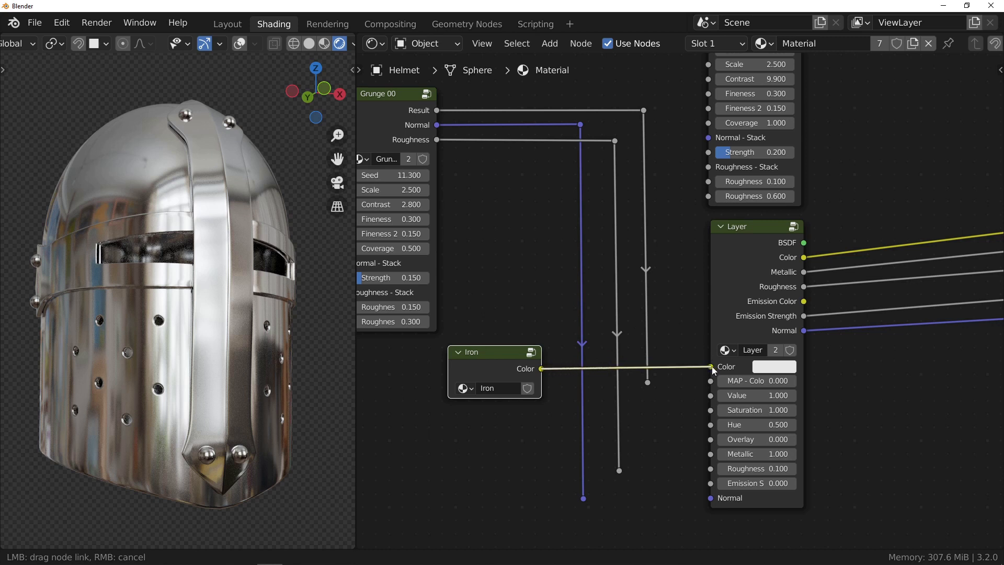
# Step: Connect the Iron node's Color output to the metallic Layer's Color input and view the Metals colors presets
pyautogui.moveTo(711, 366); pyautogui.dragTo(711, 366)
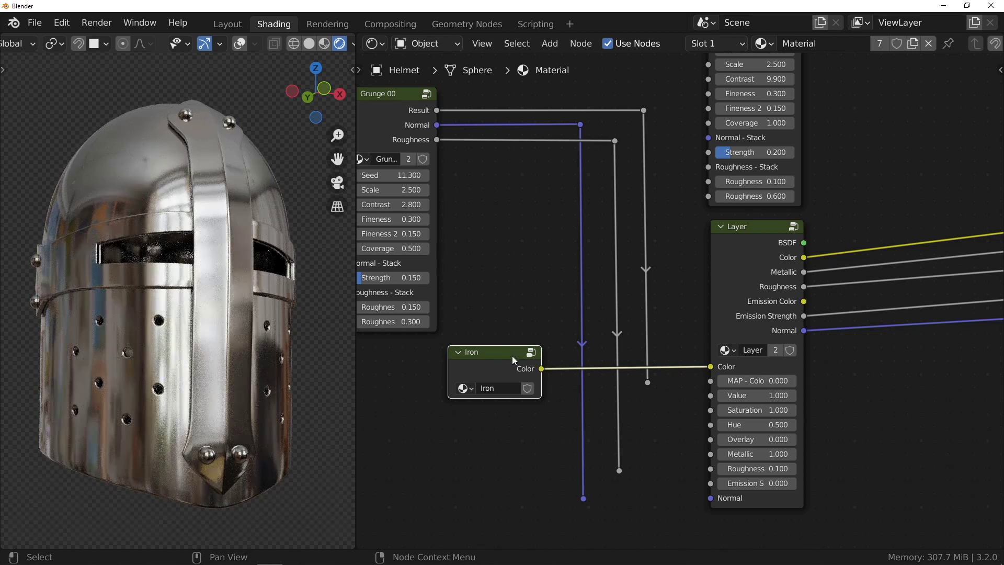
pyautogui.hotkey('shift', 'f')
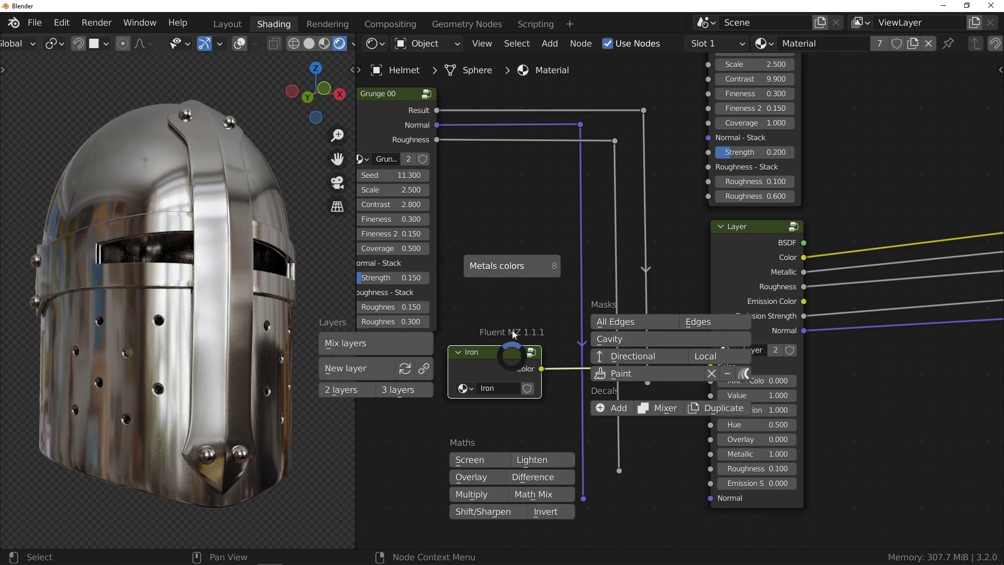
pyautogui.click(497, 267)
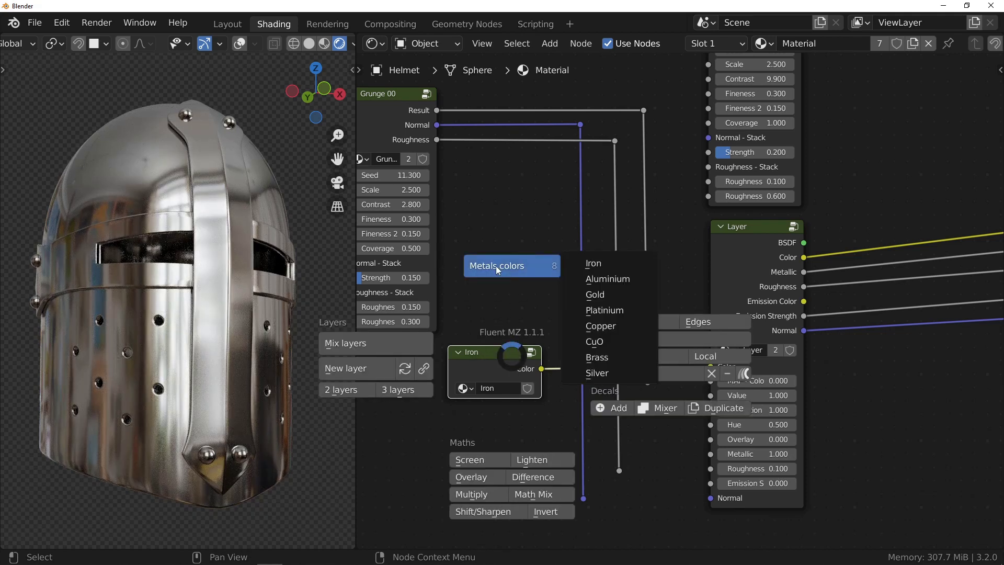
pyautogui.click(601, 264)
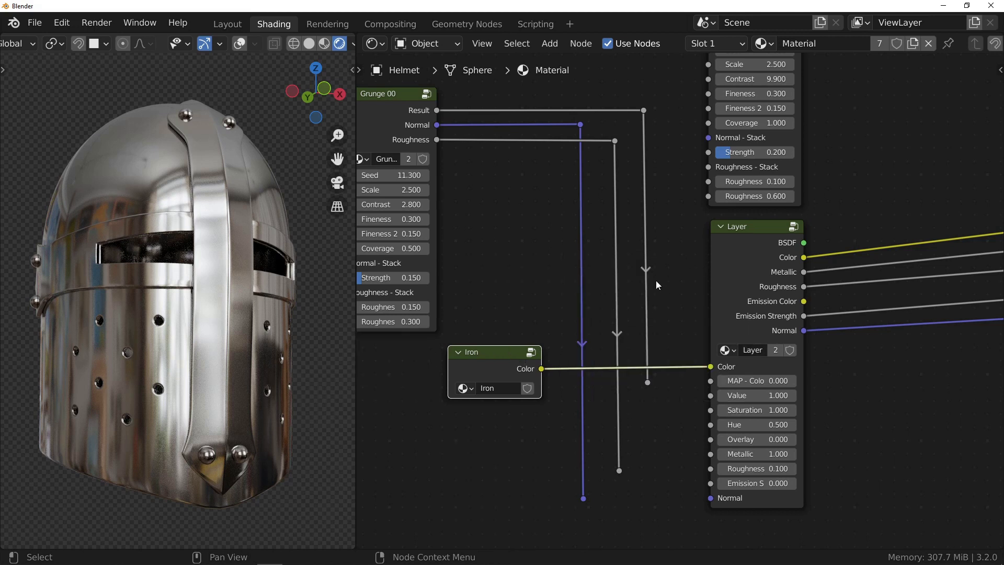
# Step: View the Grunges section of the texture library and preview the Grunge 00 node's Result on the helmet
pyautogui.moveTo(415, 190); pyautogui.dragTo(576, 182, button='middle')
pyautogui.press('n')
pyautogui.click(926, 111)
pyautogui.click(926, 149)
pyautogui.click(926, 151)
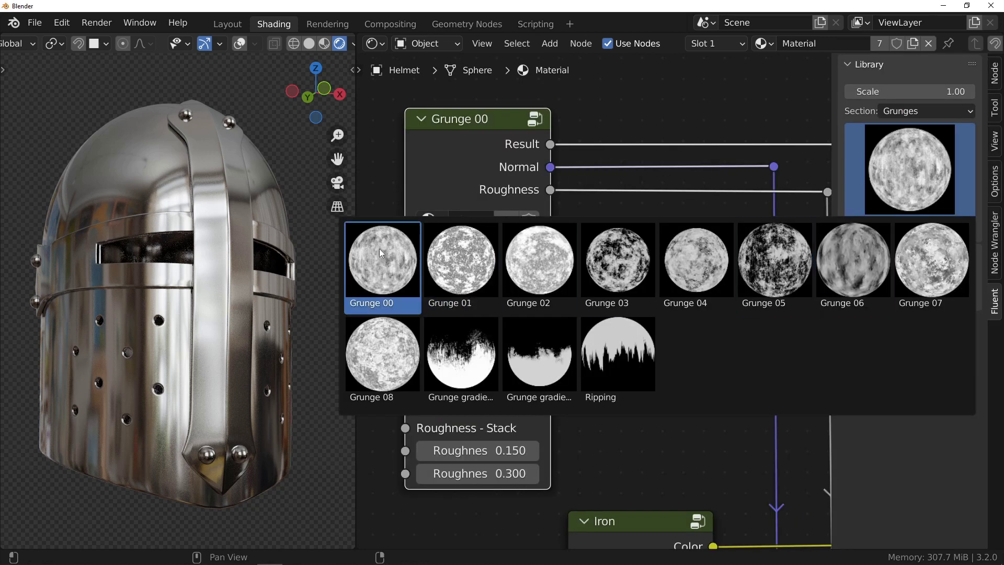
pyautogui.keyDown('ctrl'); pyautogui.keyDown('shift'); pyautogui.click(480, 168); pyautogui.keyUp('shift'); pyautogui.keyUp('ctrl')
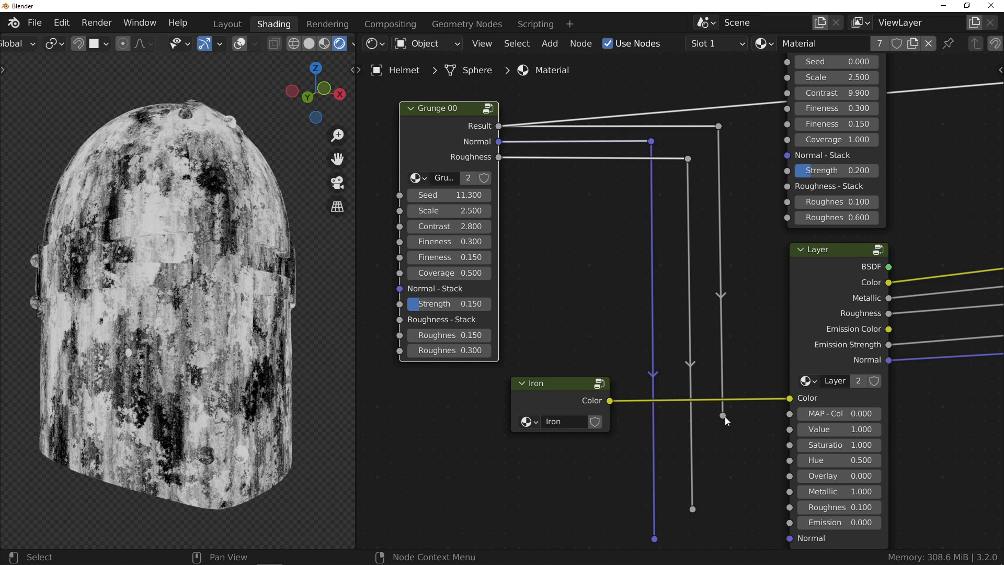
# Step: Connect Grunge 00's Result to the metallic Layer's MAP - Color variation input and set the layer's Value to 0.5
pyautogui.moveTo(724, 416); pyautogui.dragTo(795, 416)
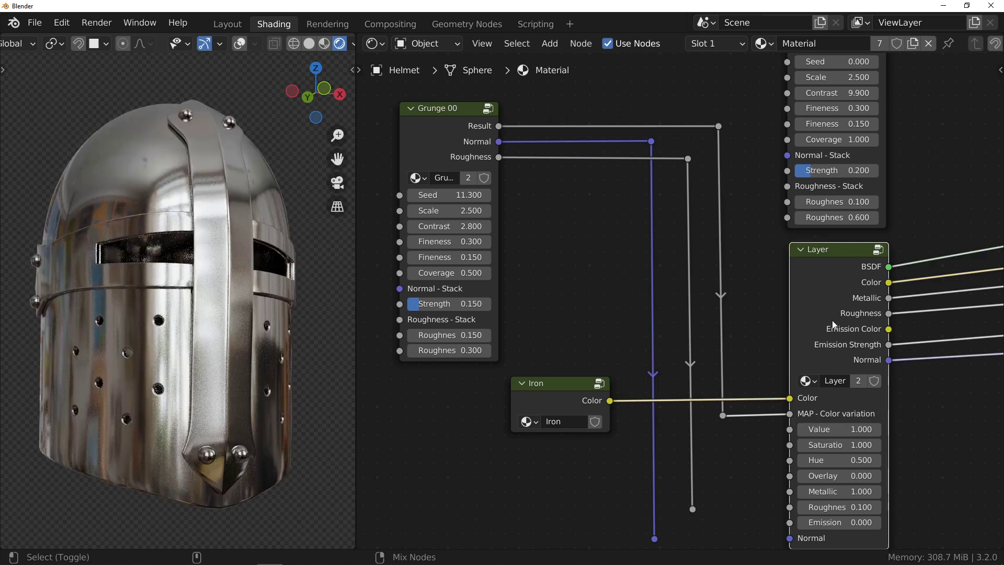
pyautogui.moveTo(842, 428); pyautogui.dragTo(842, 428)
pyautogui.press('Return')
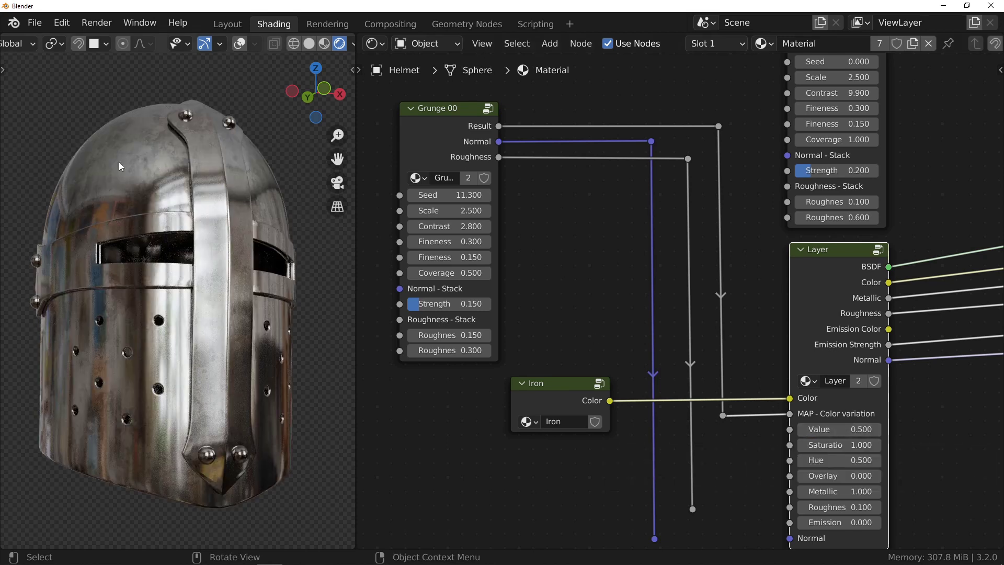
pyautogui.moveTo(150, 146); pyautogui.dragTo(146, 214, button='middle')
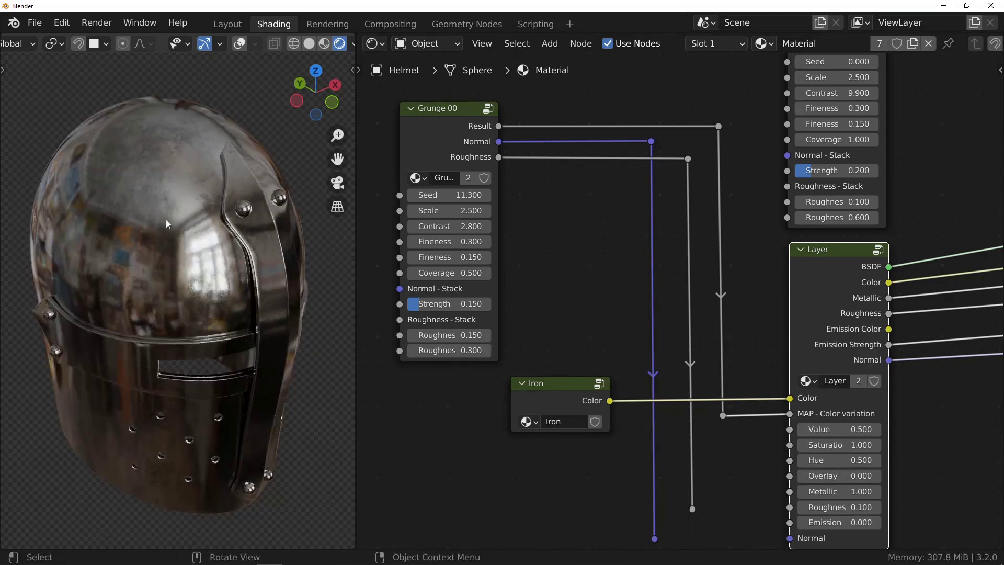
pyautogui.moveTo(251, 285); pyautogui.dragTo(216, 199, button='middle')
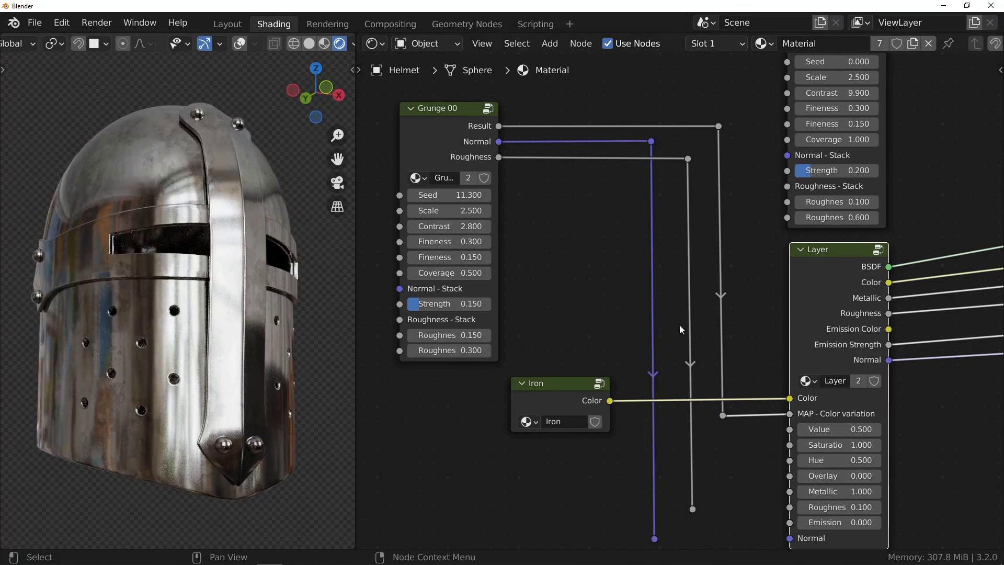
# Step: Connect Grunge 00's Roughness and Normal outputs to the metallic Layer's Roughness and Normal inputs
pyautogui.moveTo(692, 509); pyautogui.dragTo(790, 509)
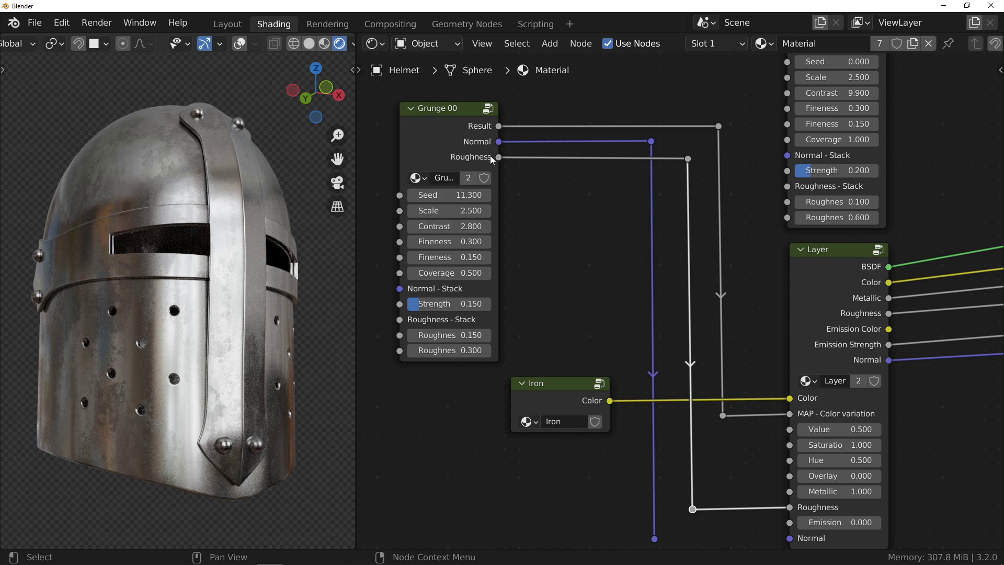
pyautogui.moveTo(655, 539); pyautogui.dragTo(708, 532)
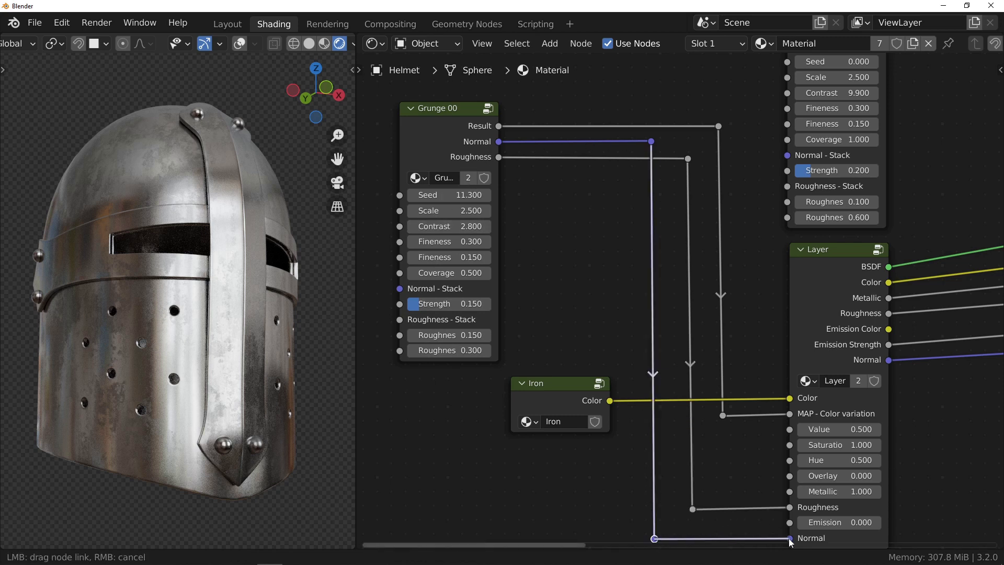
pyautogui.moveTo(791, 541); pyautogui.dragTo(791, 540)
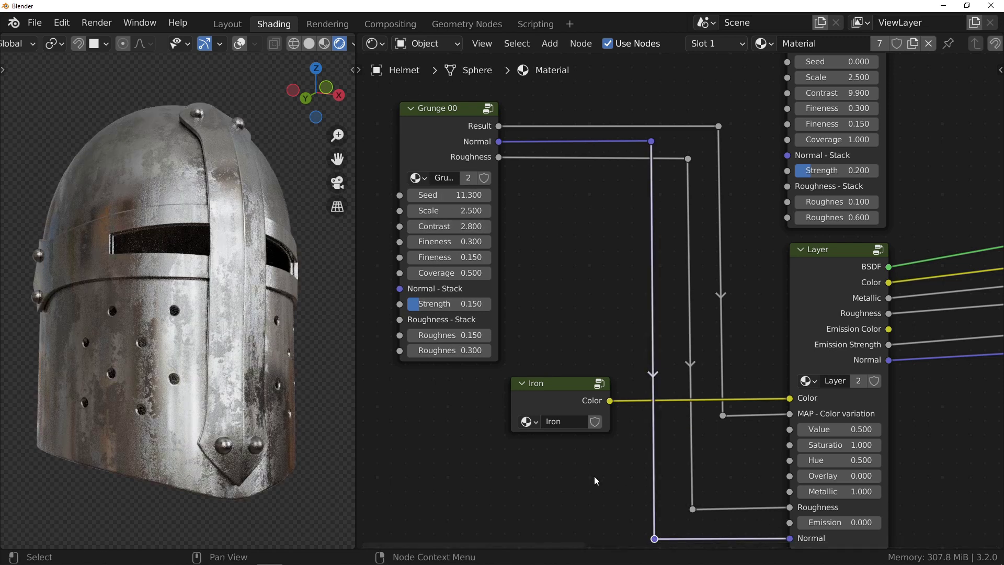
pyautogui.moveTo(288, 327); pyautogui.dragTo(256, 328, button='middle')
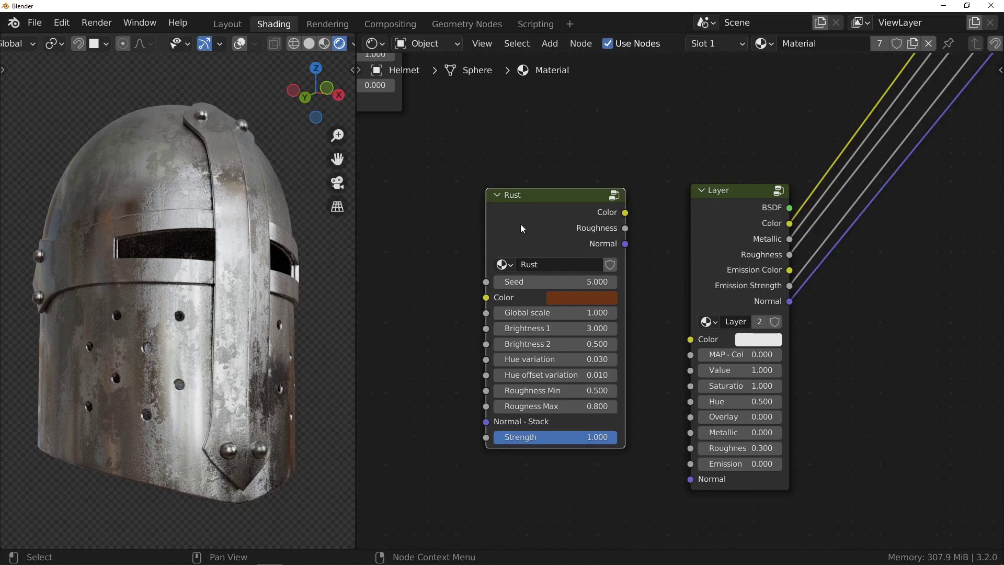
# Step: View the Metal section of the texture library to locate the Rust texture
pyautogui.press('n')
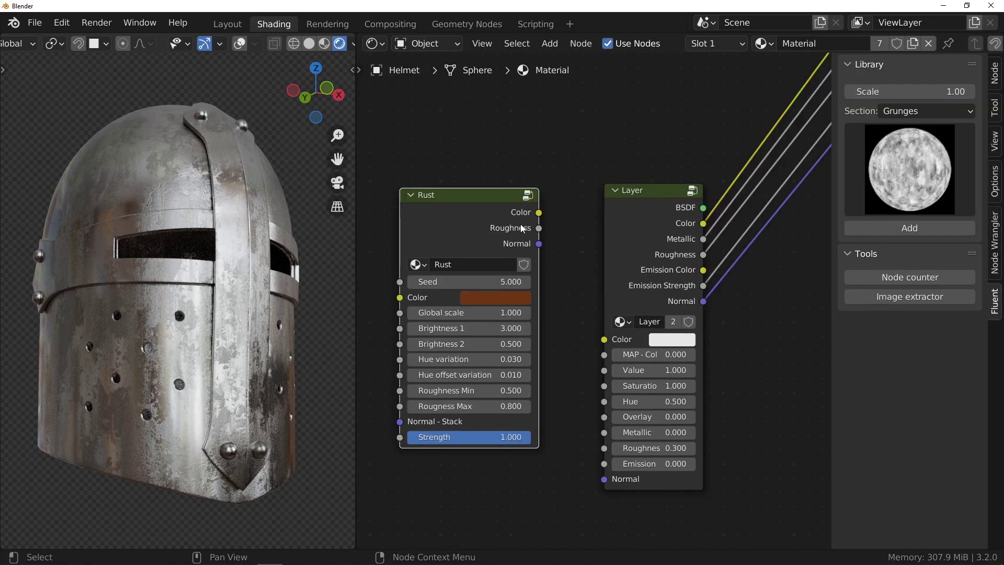
pyautogui.click(896, 112)
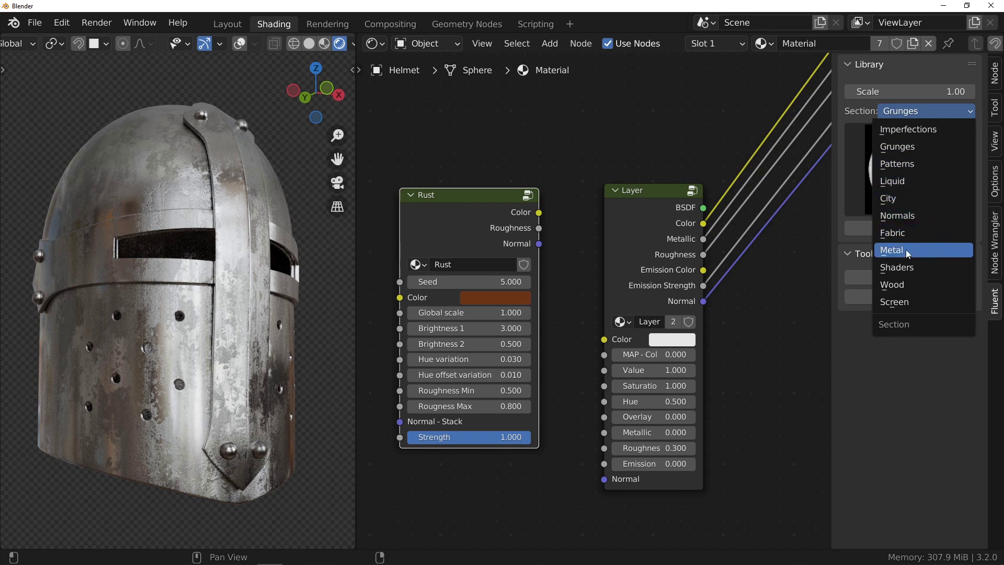
pyautogui.click(921, 250)
pyautogui.click(930, 152)
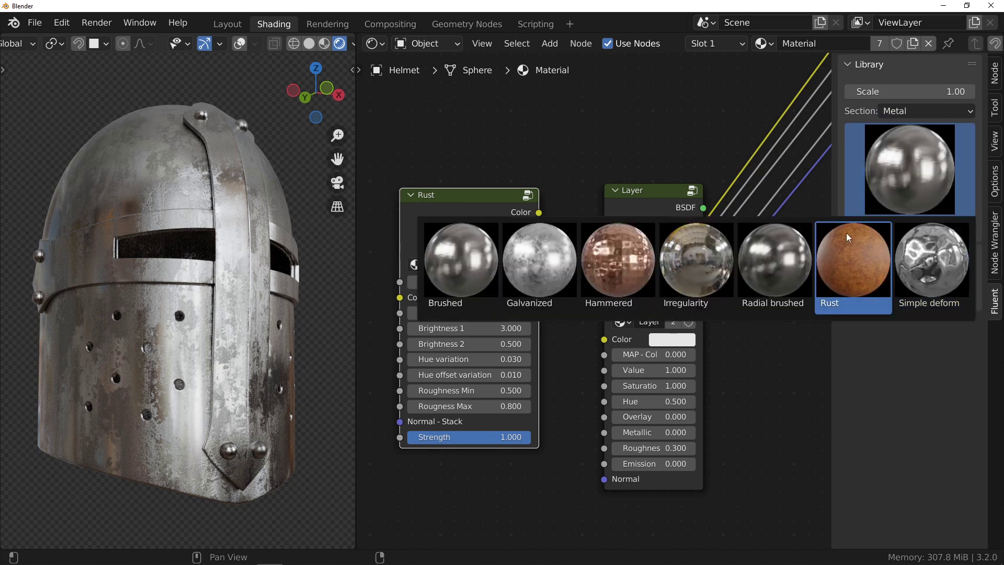
# Step: Preview the rust Layer on the helmet and connect the Rust node's Color, Roughness and Normal outputs to its matching inputs
pyautogui.moveTo(504, 218); pyautogui.dragTo(504, 283)
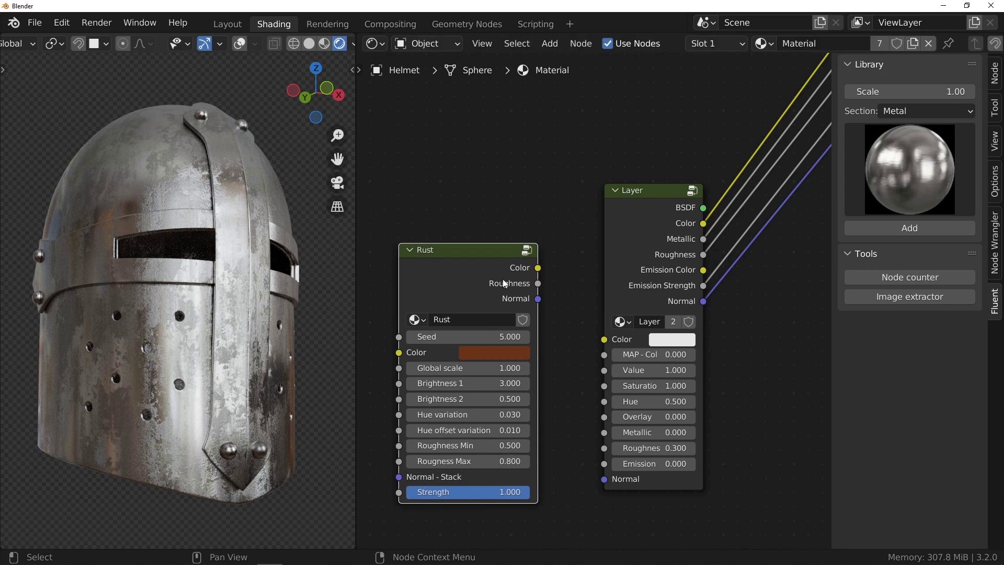
pyautogui.keyDown('ctrl'); pyautogui.keyDown('shift'); pyautogui.click(662, 241); pyautogui.keyUp('shift'); pyautogui.keyUp('ctrl')
pyautogui.moveTo(537, 268); pyautogui.dragTo(573, 275)
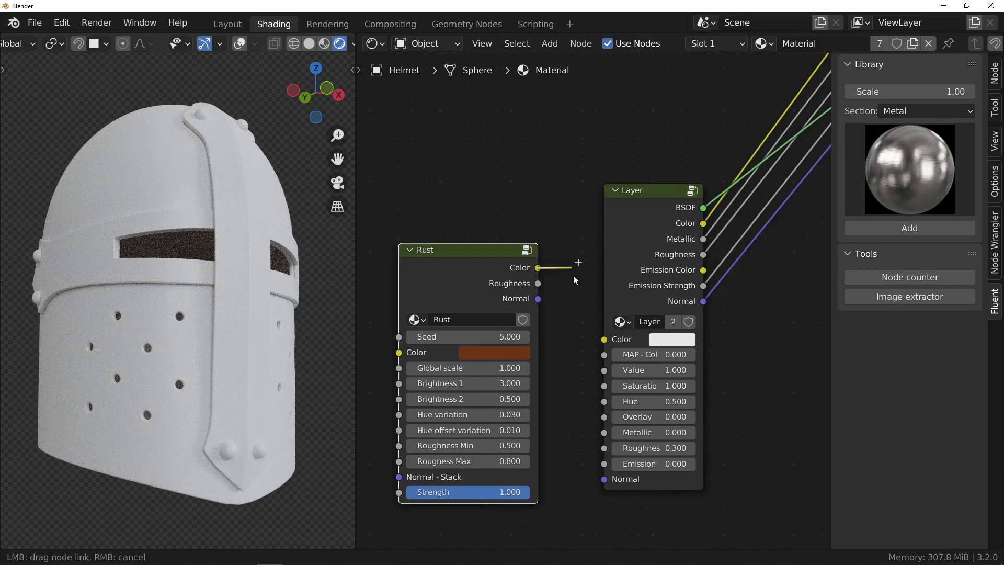
pyautogui.moveTo(605, 342); pyautogui.dragTo(605, 340)
pyautogui.moveTo(538, 285); pyautogui.dragTo(576, 318)
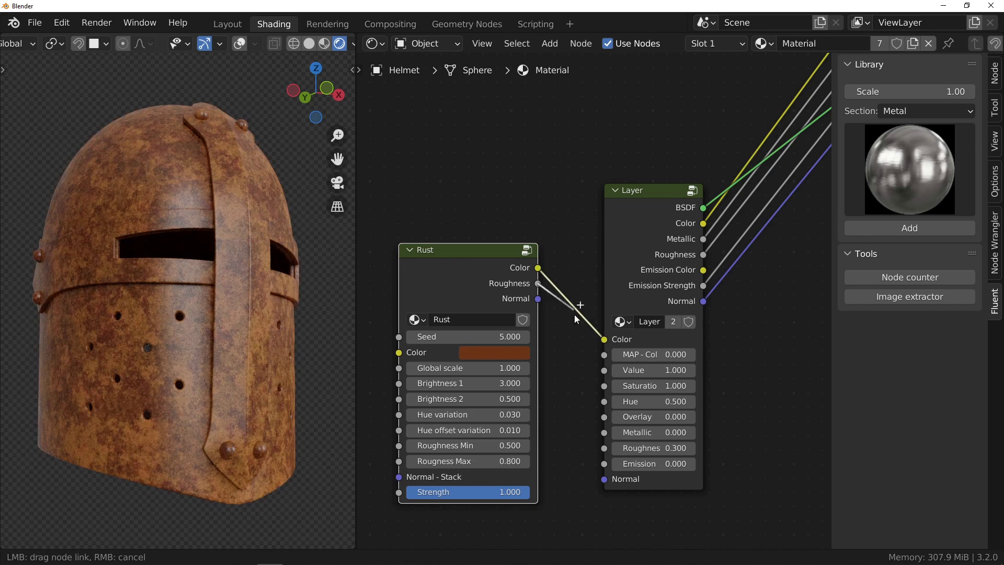
pyautogui.moveTo(605, 425); pyautogui.dragTo(605, 448)
pyautogui.moveTo(538, 299); pyautogui.dragTo(573, 289)
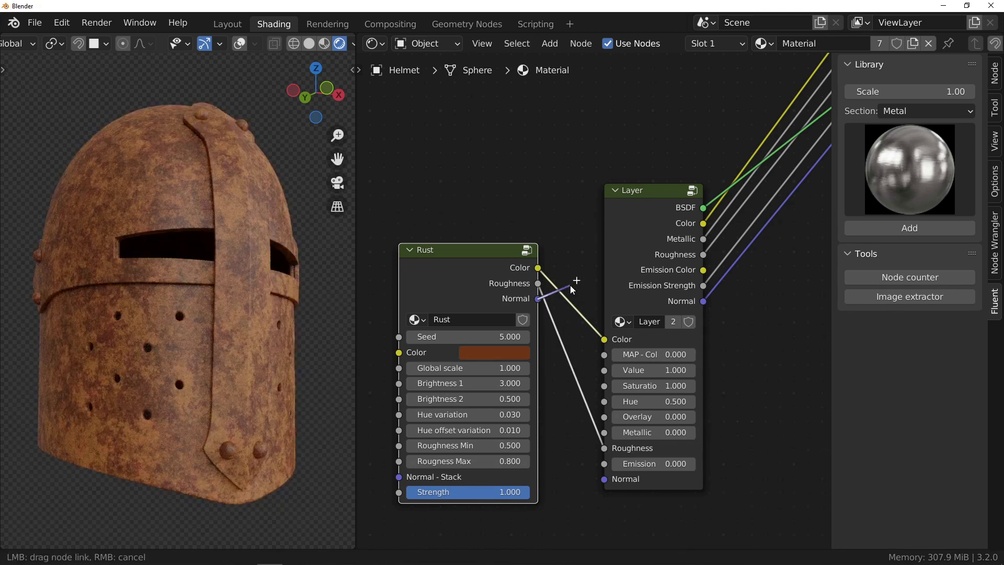
pyautogui.moveTo(580, 429); pyautogui.dragTo(604, 480)
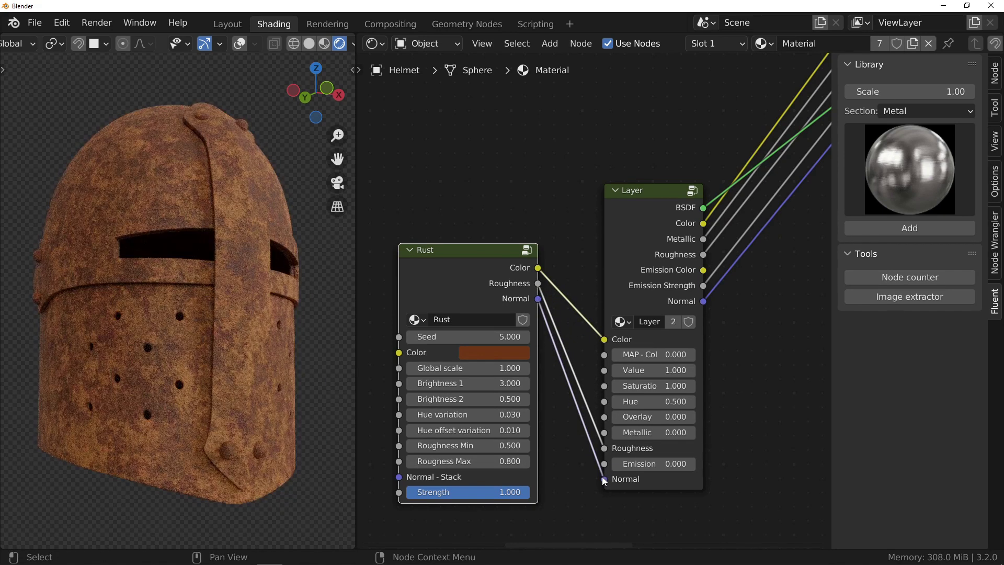
pyautogui.moveTo(248, 330)
pyautogui.mouseDown(button='middle')
pyautogui.moveTo(204, 305)
pyautogui.moveTo(149, 308)
pyautogui.moveTo(142, 329)
pyautogui.moveTo(145, 312)
pyautogui.moveTo(237, 347)
pyautogui.mouseUp(button='middle')
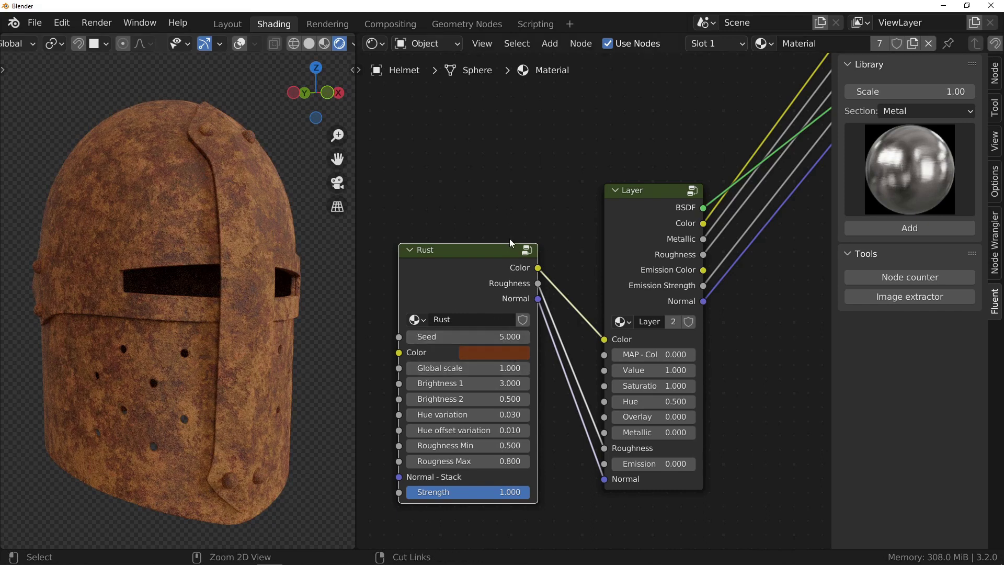
# Step: Connect the Result of the Grunge 00 node with 9.9 contrast to the Mask input of the Mix Layers node
pyautogui.keyDown('ctrl'); pyautogui.moveTo(404, 278); pyautogui.dragTo(388, 376, button='middle'); pyautogui.keyUp('ctrl')
pyautogui.scroll(-2, 476, 202)
pyautogui.moveTo(475, 202); pyautogui.dragTo(471, 348, button='middle')
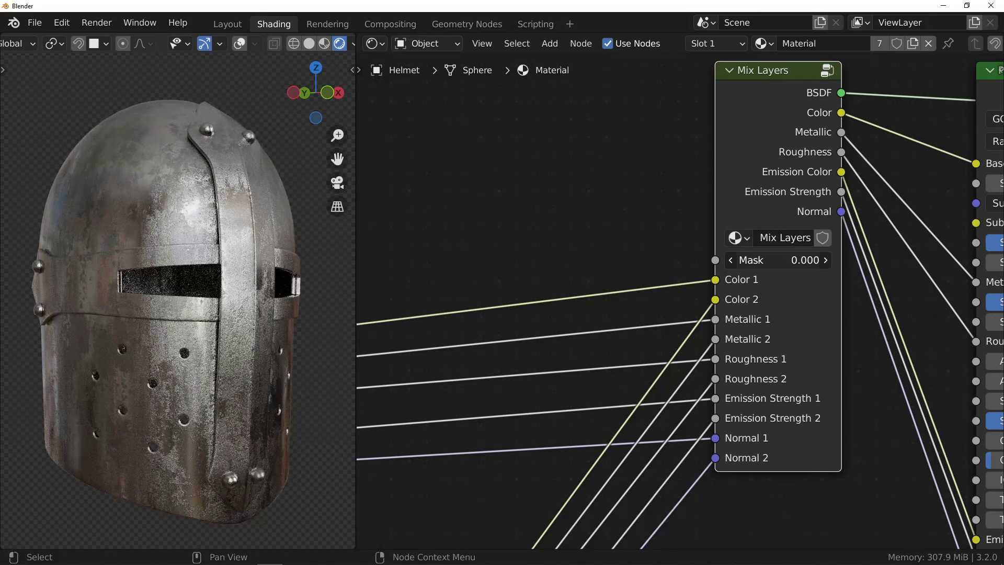
pyautogui.keyDown('ctrl'); pyautogui.moveTo(899, 287); pyautogui.dragTo(913, 464, button='middle'); pyautogui.keyUp('ctrl')
pyautogui.keyDown('ctrl'); pyautogui.moveTo(512, 196); pyautogui.dragTo(478, 560, button='middle'); pyautogui.keyUp('ctrl')
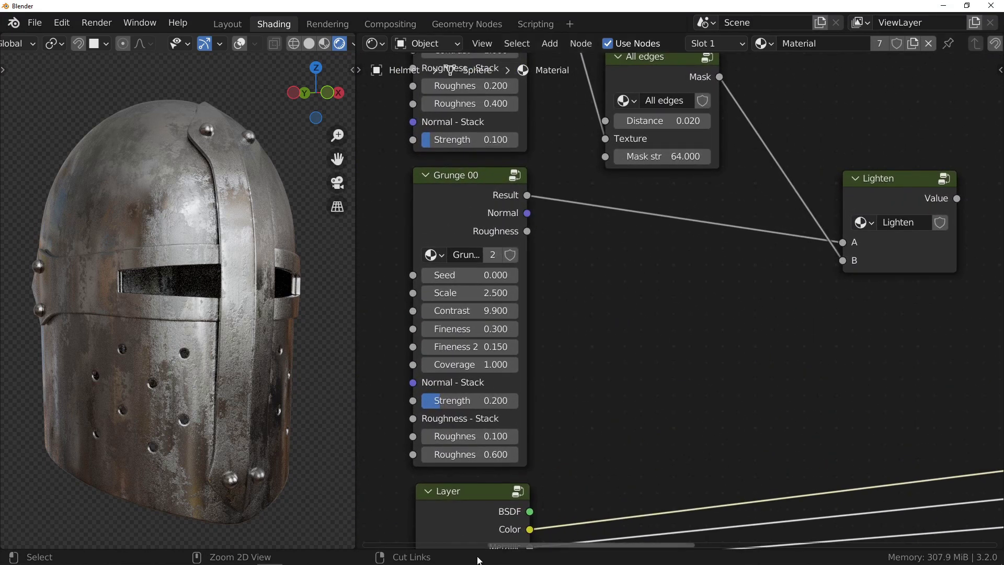
pyautogui.keyDown('ctrl'); pyautogui.keyDown('shift'); pyautogui.click(460, 218); pyautogui.keyUp('shift'); pyautogui.keyUp('ctrl')
pyautogui.keyDown('ctrl'); pyautogui.moveTo(471, 366); pyautogui.dragTo(962, 373, button='middle'); pyautogui.keyUp('ctrl')
pyautogui.moveTo(466, 230); pyautogui.dragTo(911, 344)
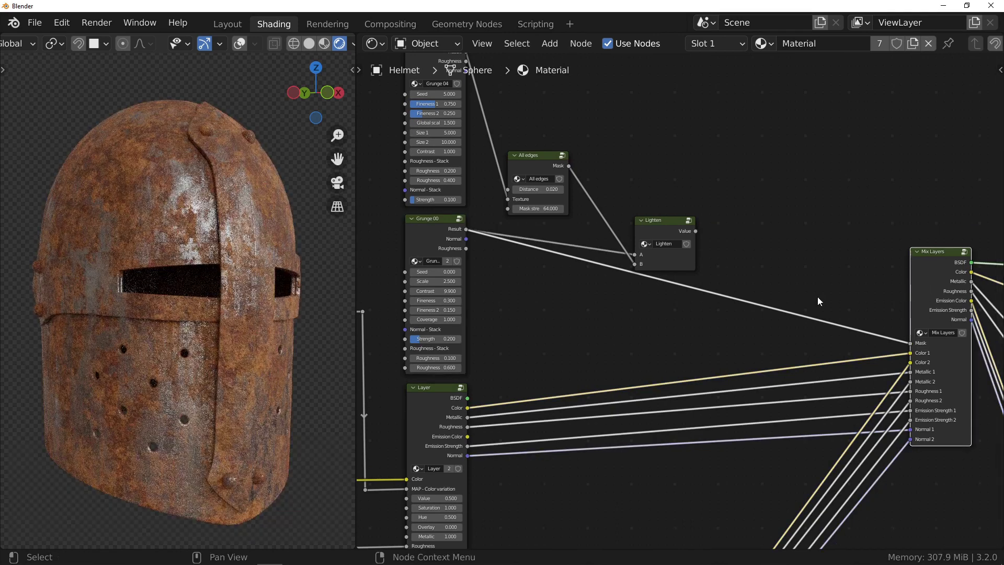
pyautogui.moveTo(273, 347)
pyautogui.mouseDown(button='middle')
pyautogui.moveTo(253, 314)
pyautogui.moveTo(287, 334)
pyautogui.mouseUp(button='middle')
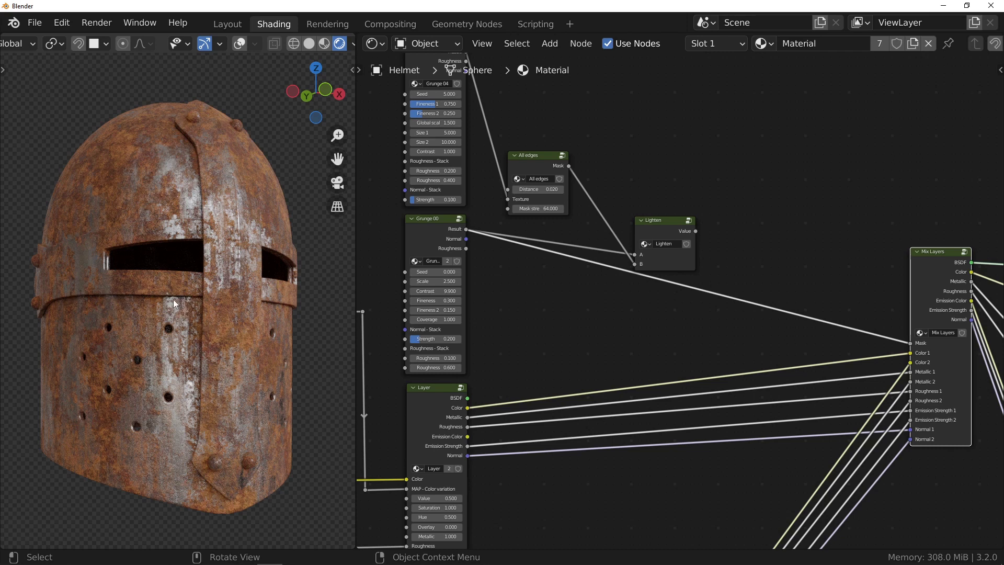
# Step: Preview the All edges mask and its Grunge 04 texture on the helmet, and view the Grunges section of the library
pyautogui.keyDown('ctrl'); pyautogui.moveTo(485, 136); pyautogui.dragTo(676, 310, button='middle'); pyautogui.keyUp('ctrl')
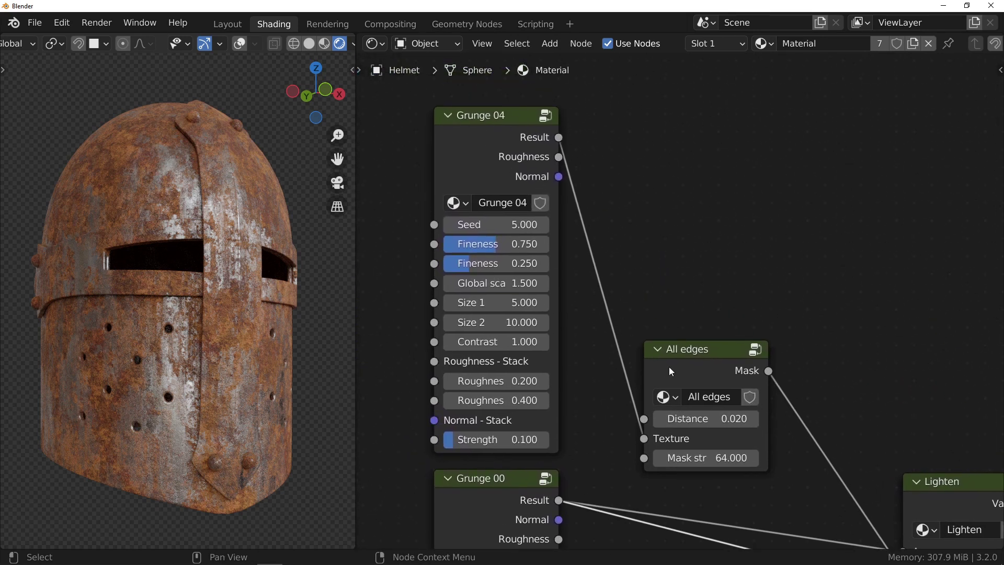
pyautogui.keyDown('ctrl'); pyautogui.keyDown('shift'); pyautogui.click(710, 368); pyautogui.keyUp('shift'); pyautogui.keyUp('ctrl')
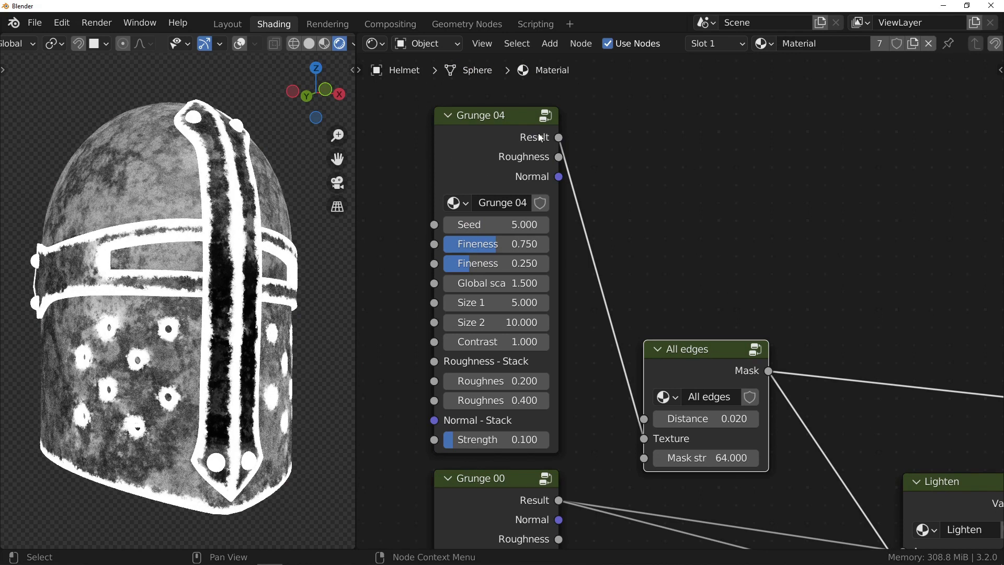
pyautogui.click(503, 145)
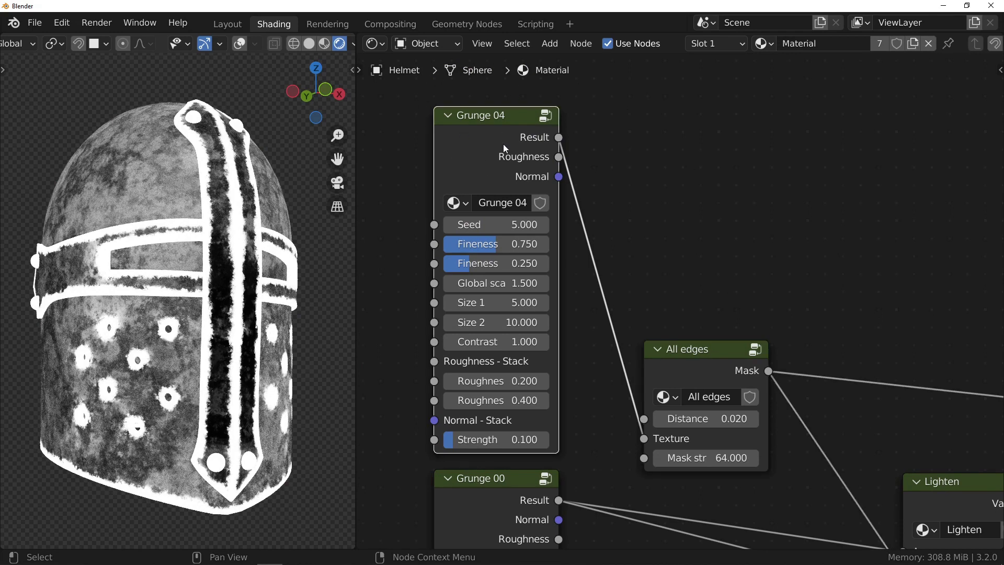
pyautogui.press('n')
pyautogui.click(914, 111)
pyautogui.click(917, 147)
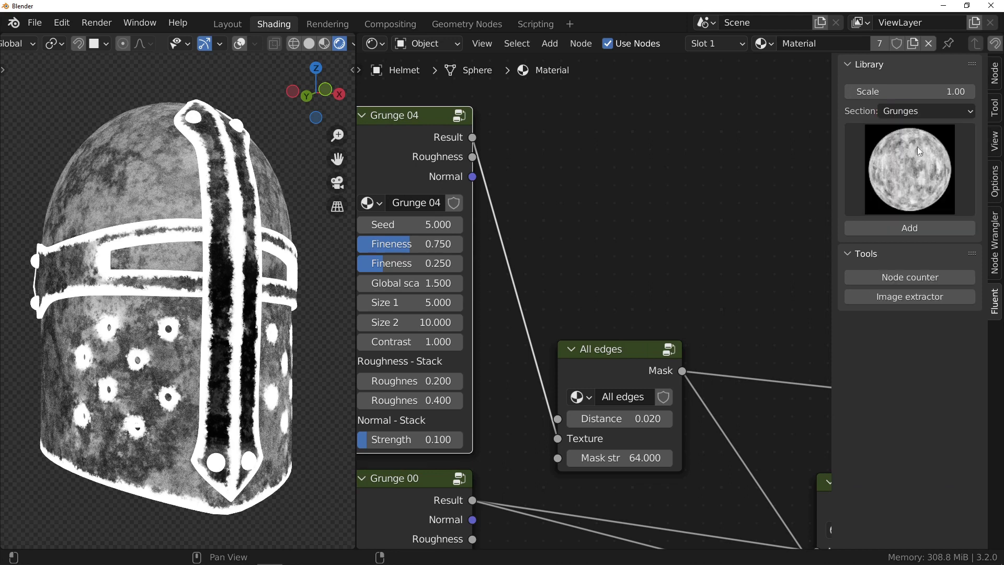
pyautogui.click(918, 146)
pyautogui.click(692, 259)
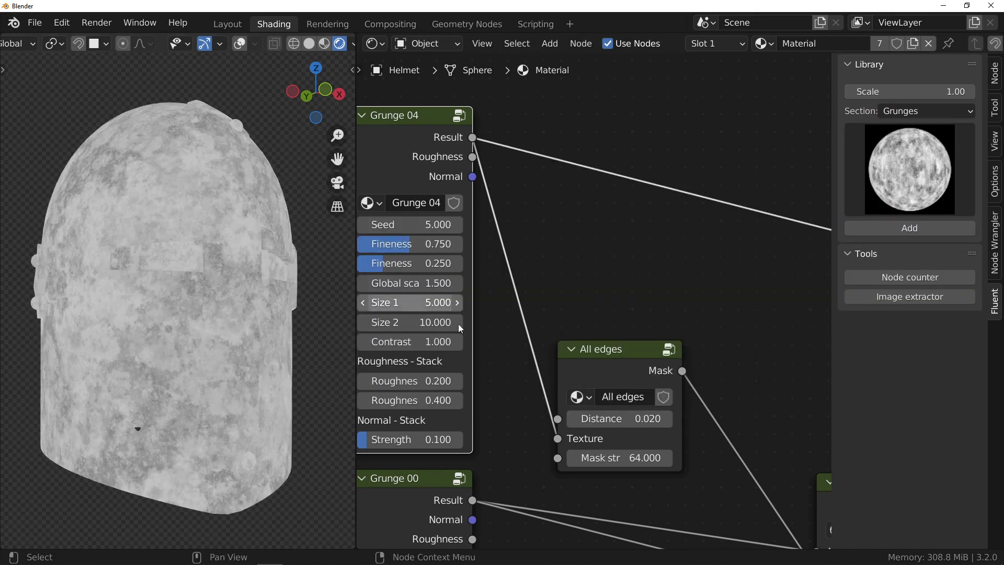
# Step: Preview the All edges mask and the Lighten node on the helmet, and view the Fluent Maths operations
pyautogui.moveTo(633, 368); pyautogui.dragTo(484, 311, button='middle')
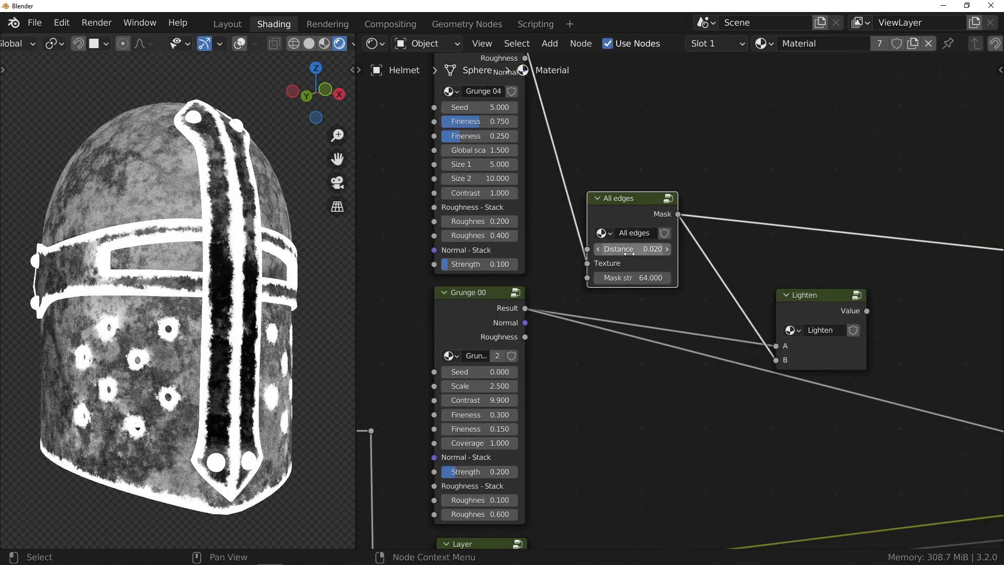
pyautogui.keyDown('ctrl'); pyautogui.keyDown('shift'); pyautogui.click(642, 211); pyautogui.keyUp('shift'); pyautogui.keyUp('ctrl')
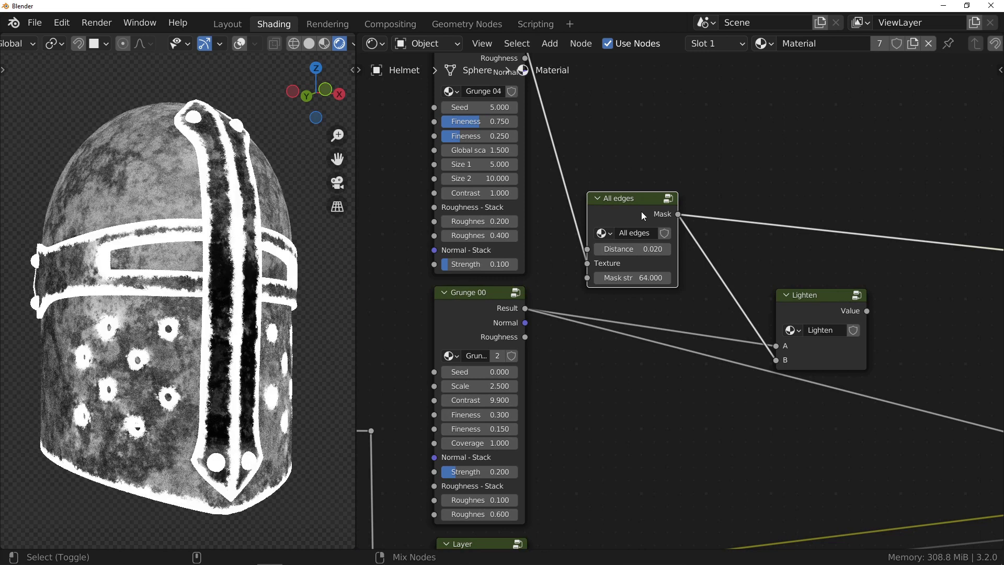
pyautogui.keyDown('ctrl'); pyautogui.keyDown('shift'); pyautogui.click(813, 306); pyautogui.keyUp('shift'); pyautogui.keyUp('ctrl')
pyautogui.moveTo(815, 309); pyautogui.dragTo(711, 265, button='middle')
pyautogui.press('f')
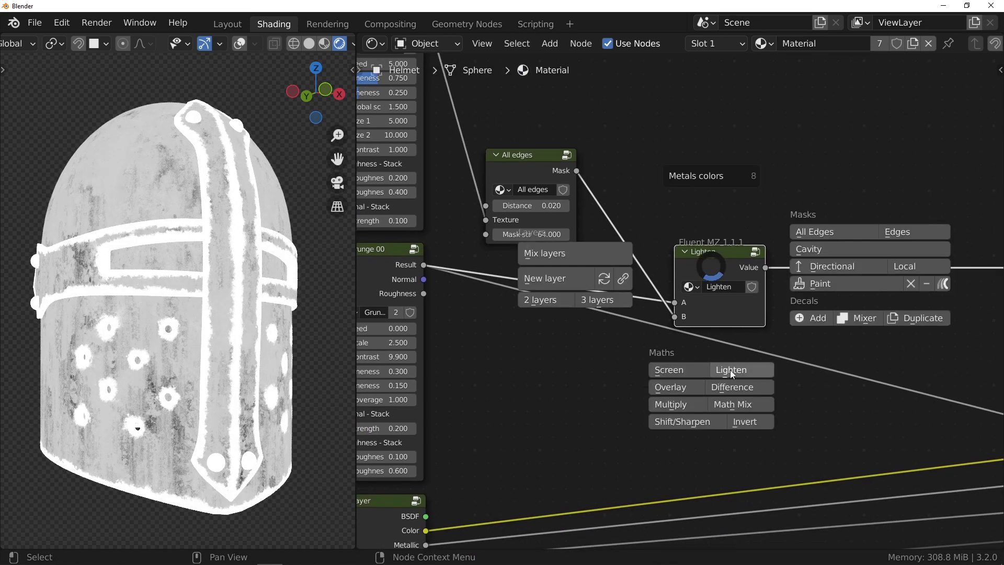
# Step: Connect the Value output of the Lighten node to the Mask input of the Mix Layers node
pyautogui.press('Escape')
pyautogui.keyDown('ctrl'); pyautogui.moveTo(756, 298); pyautogui.dragTo(399, 234, button='middle'); pyautogui.keyUp('ctrl')
pyautogui.keyDown('ctrl'); pyautogui.moveTo(592, 280); pyautogui.dragTo(486, 177, button='middle'); pyautogui.keyUp('ctrl')
pyautogui.moveTo(479, 168); pyautogui.dragTo(780, 324)
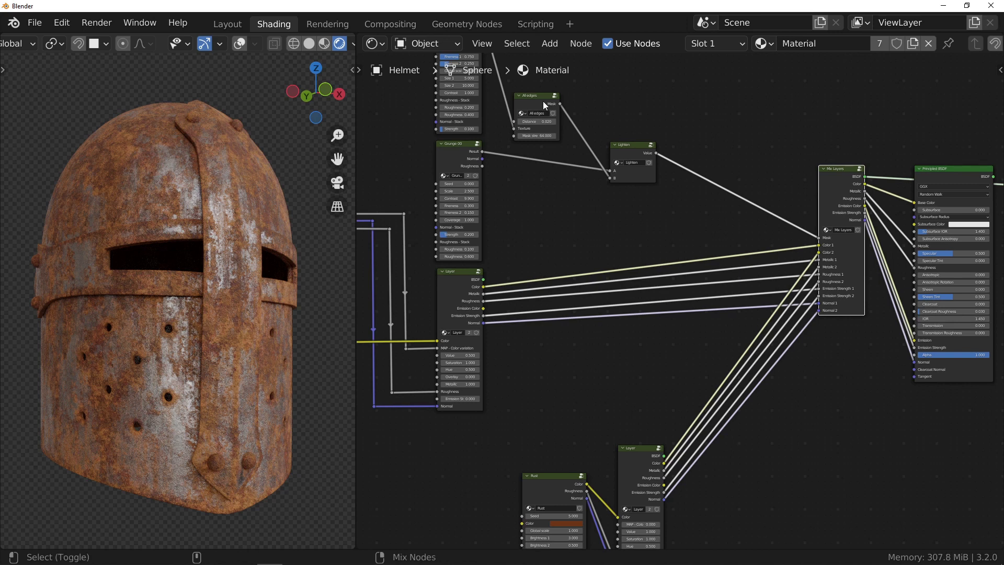
# Step: Preview the All edges mask on the helmet and connect its Mask output to the rust Layer's MAP - Color variation input
pyautogui.keyDown('ctrl'); pyautogui.keyDown('shift'); pyautogui.click(543, 102); pyautogui.keyUp('shift'); pyautogui.keyUp('ctrl')
pyautogui.moveTo(561, 105); pyautogui.dragTo(618, 490)
pyautogui.scroll(5, 639, 501)
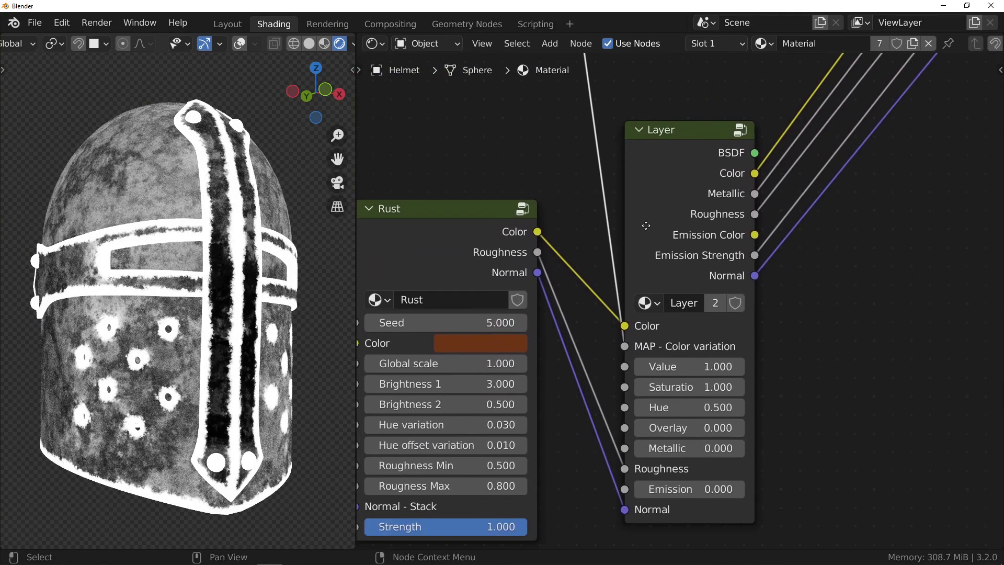
# Step: Preview the rust Layer, adjust its Value setting for the color variation, and switch the helmet back to the Principled BSDF result
pyautogui.keyDown('ctrl'); pyautogui.keyDown('shift'); pyautogui.click(726, 207); pyautogui.keyUp('shift'); pyautogui.keyUp('ctrl')
pyautogui.moveTo(732, 359)
pyautogui.mouseDown()
pyautogui.moveTo(721, 358)
pyautogui.moveTo(732, 359)
pyautogui.mouseUp()
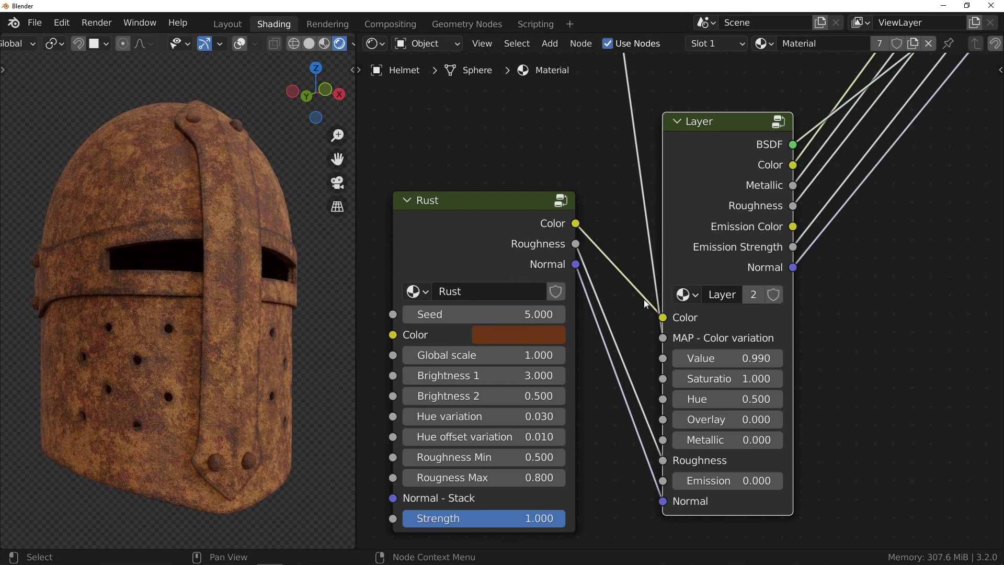
pyautogui.scroll(-6, 619, 307)
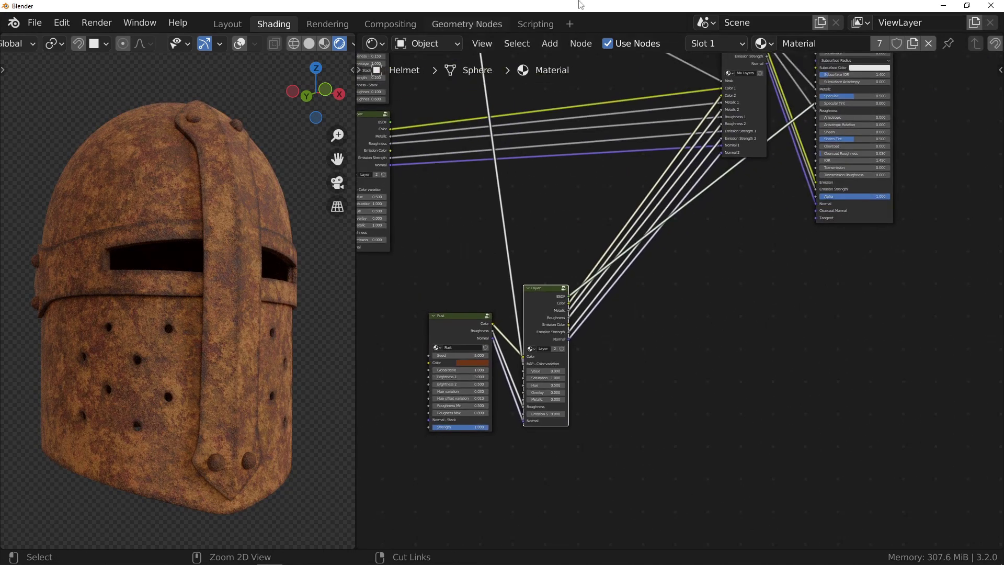
pyautogui.scroll(2, 630, 203)
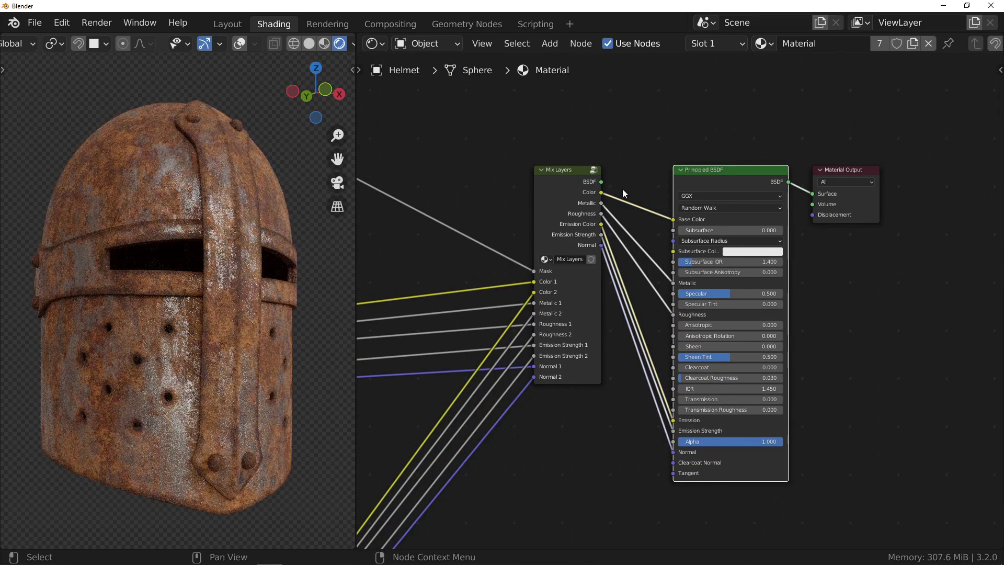
# Step: Inspect the mixed metal and rust material from the helmet's side and front, and view the complete node tree
pyautogui.moveTo(250, 258); pyautogui.dragTo(124, 338, button='middle')
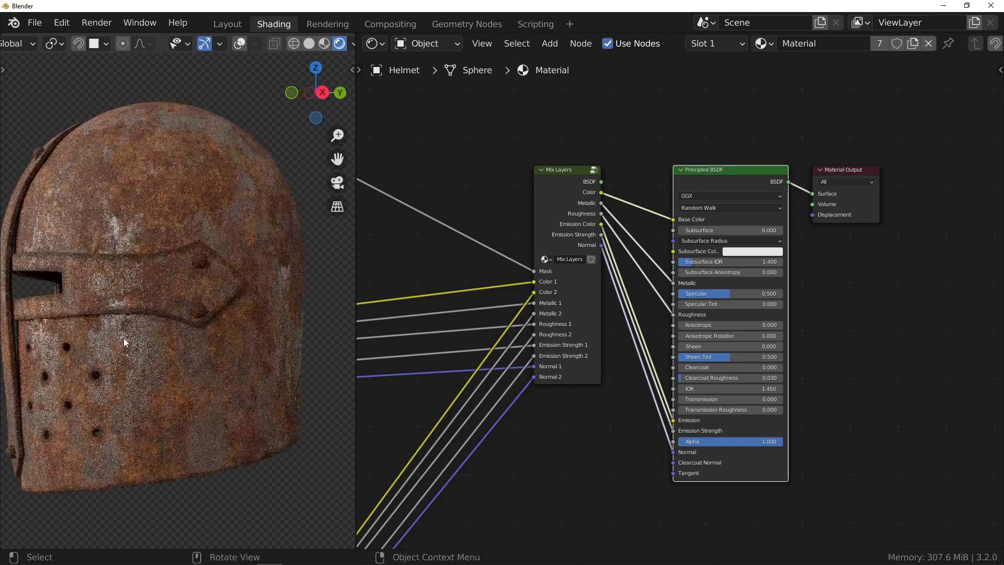
pyautogui.moveTo(46, 377); pyautogui.dragTo(249, 363, button='middle')
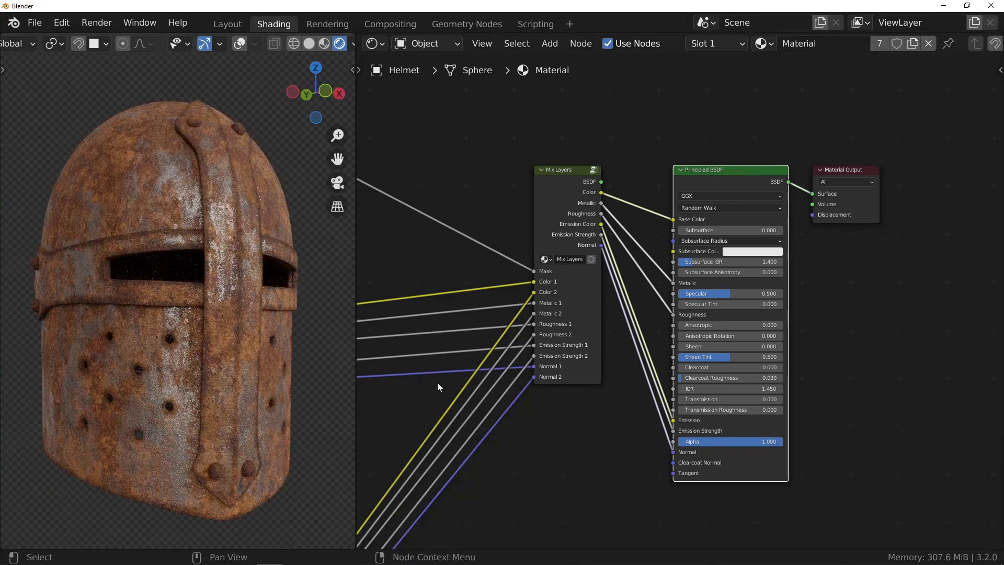
pyautogui.keyDown('ctrl'); pyautogui.moveTo(437, 382); pyautogui.dragTo(904, 292, button='middle'); pyautogui.keyUp('ctrl')
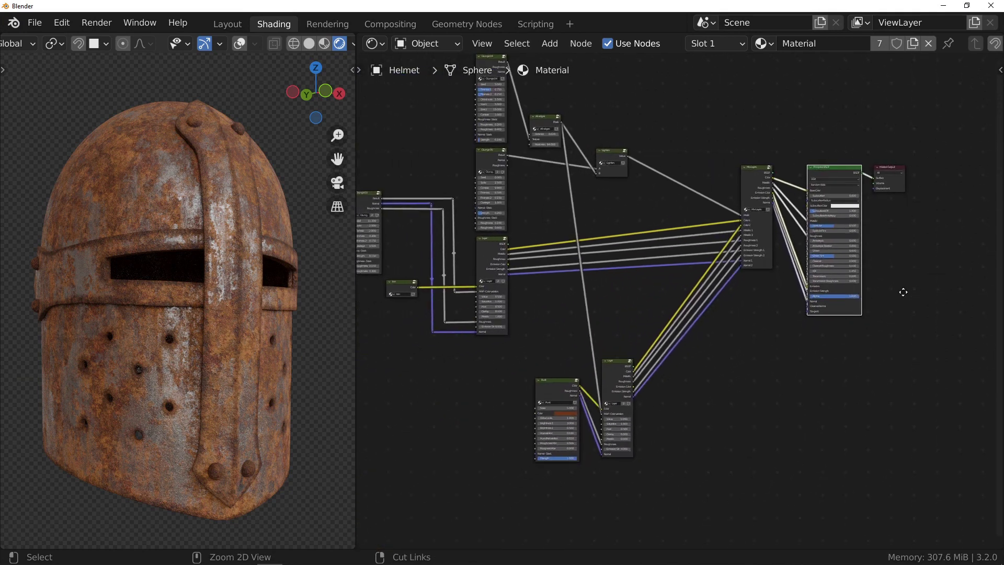
pyautogui.press('Home')
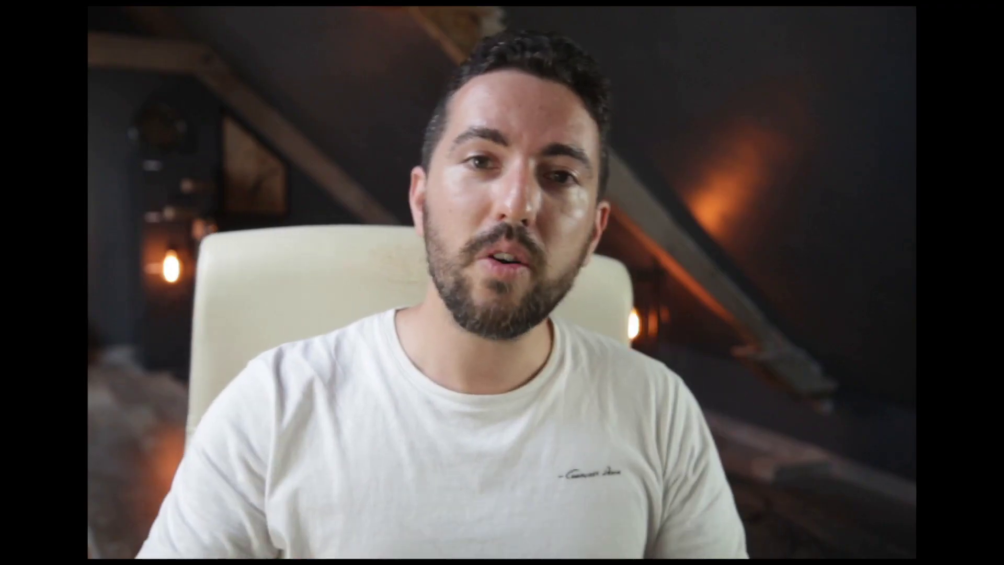